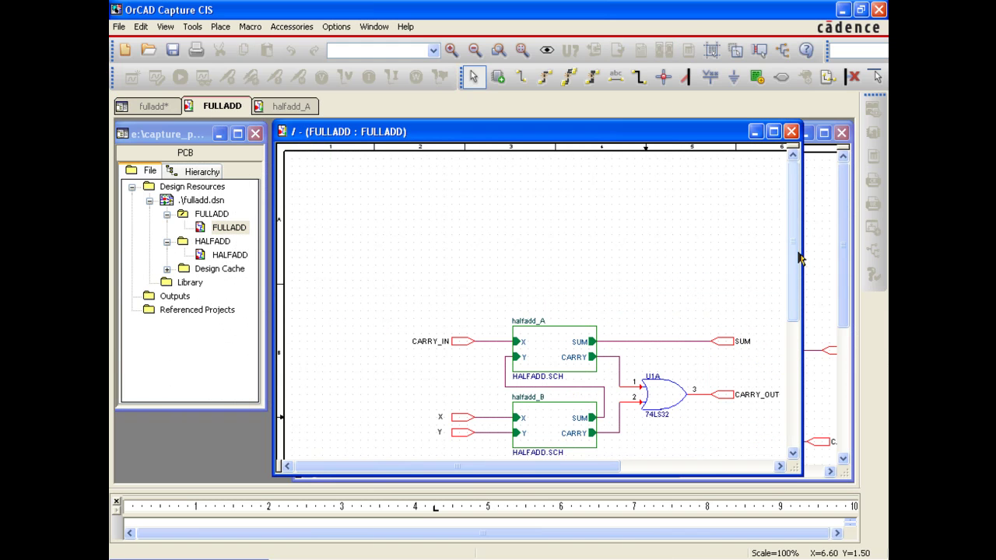
Step: Descend from the halfadd_A block on the FULLADD sheet into its gate-level HALFADD schematic
{"action": "scroll", "coordinate": [798, 292], "scroll_direction": "down", "scroll_amount": 2}
{"action": "scroll", "coordinate": [798, 292], "scroll_direction": "down", "scroll_amount": 1}
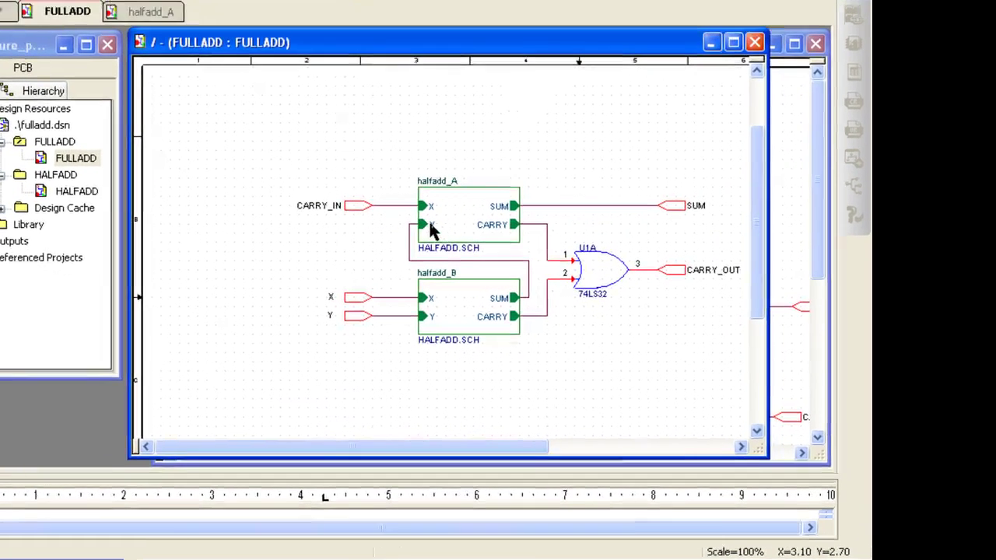
{"action": "left_click", "coordinate": [470, 211]}
{"action": "right_click", "coordinate": [469, 211]}
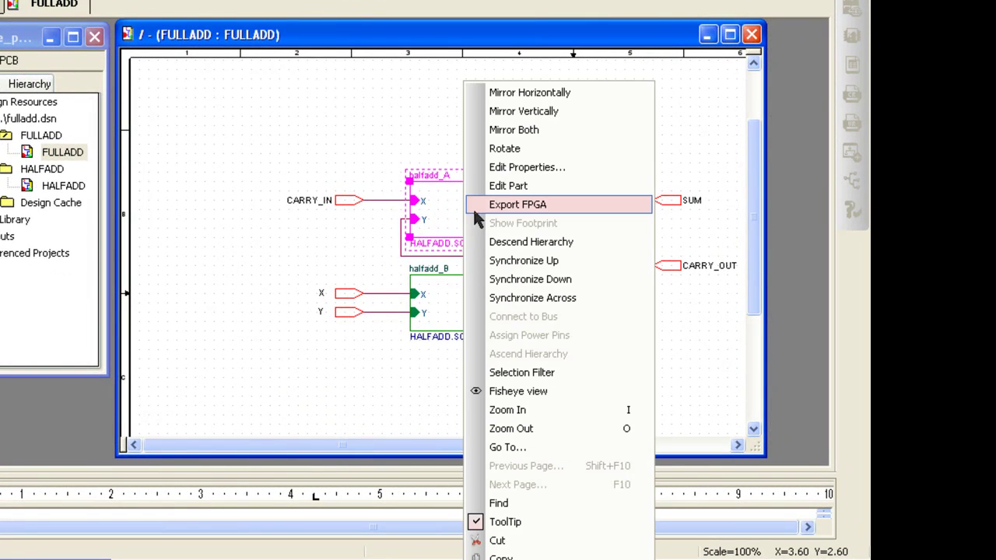
{"action": "left_click", "coordinate": [510, 243]}
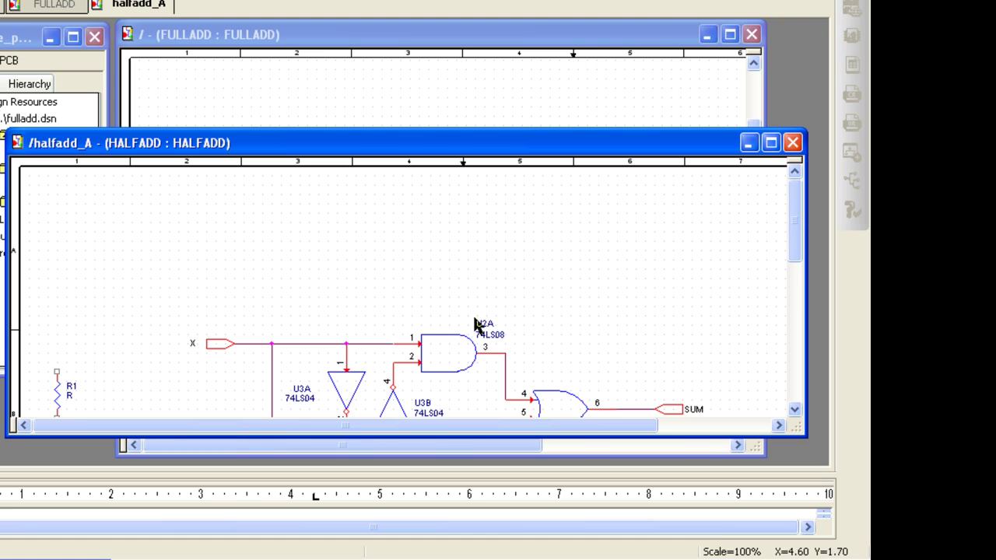
Step: Return to the FULLADD sheet and select PDF Export in the Tcl/Tk Applications Dashboard
{"action": "left_click", "coordinate": [500, 111]}
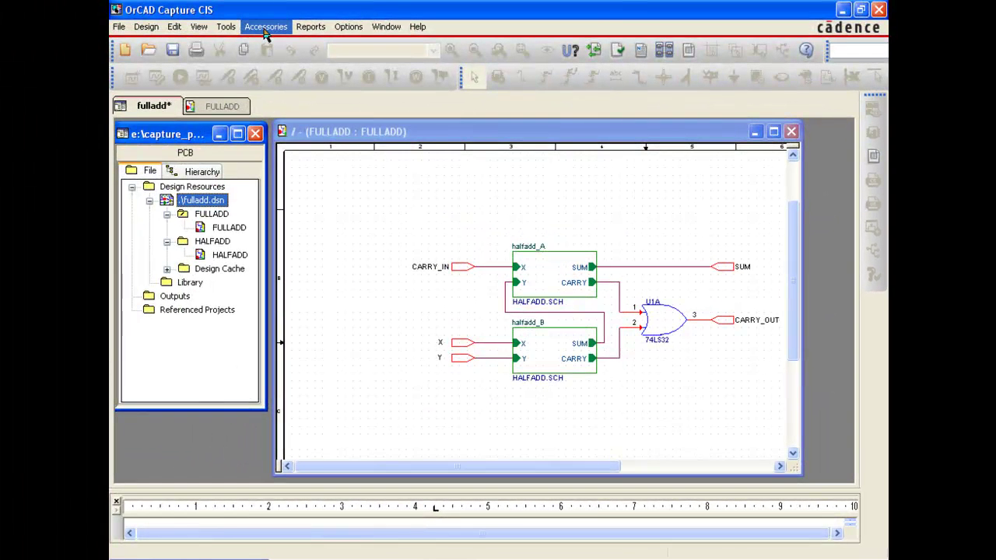
{"action": "left_click", "coordinate": [266, 28]}
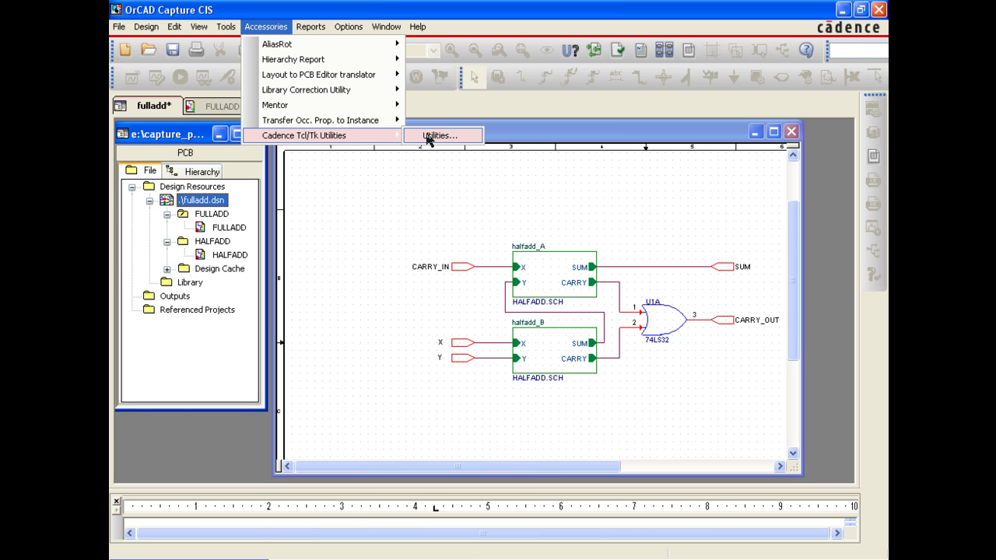
{"action": "left_click", "coordinate": [423, 137]}
{"action": "left_click", "coordinate": [277, 246]}
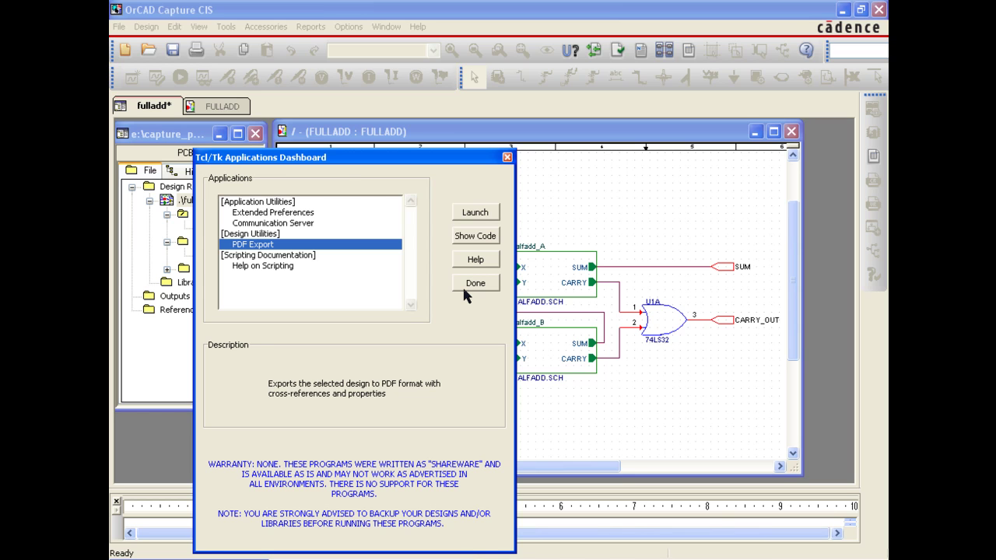
Step: Export FULLADD.pdf to E:/Capture_PDF in Occurrence mode, Landscape, with both checkboxes enabled
{"action": "left_click", "coordinate": [482, 217]}
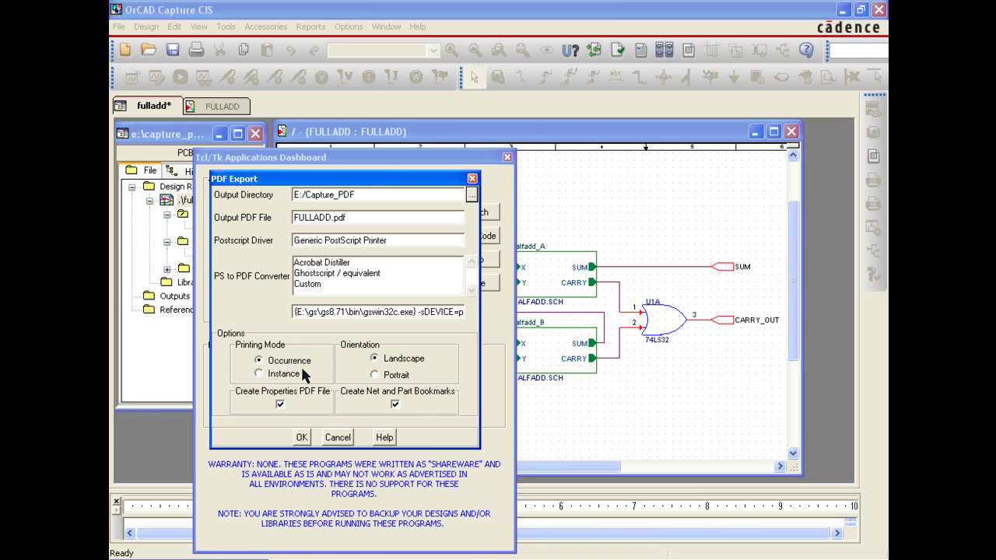
{"action": "left_click", "coordinate": [303, 439]}
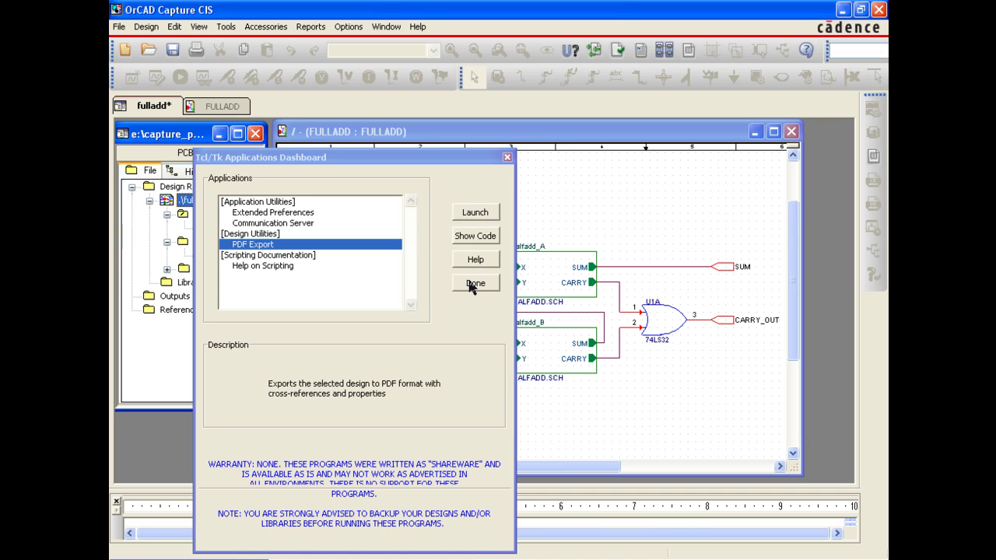
Step: Open FULLADD.pdf in Acrobat and jump to the FULLADD, halfadd_B and halfadd_A sheets via bookmarks
{"action": "left_click", "coordinate": [471, 284]}
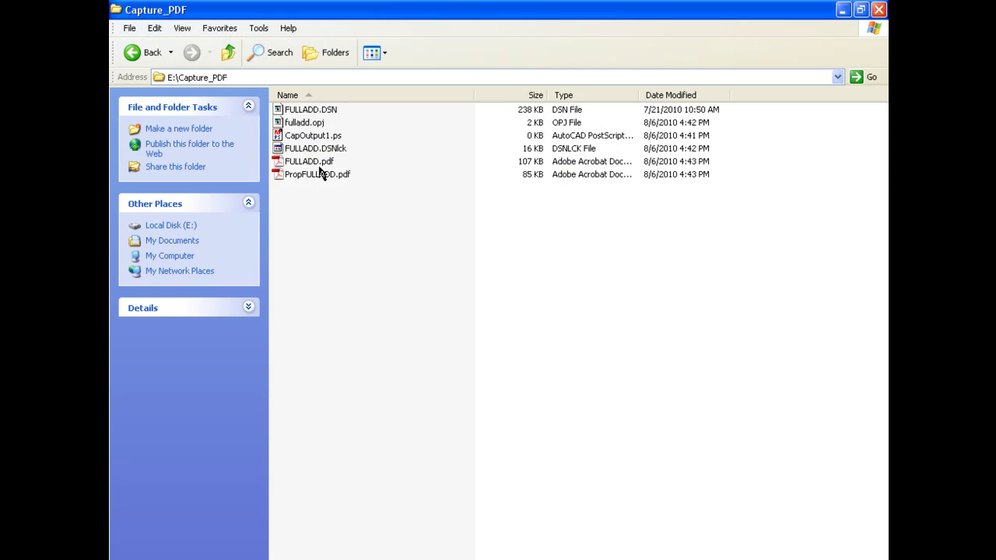
{"action": "left_click", "coordinate": [320, 164]}
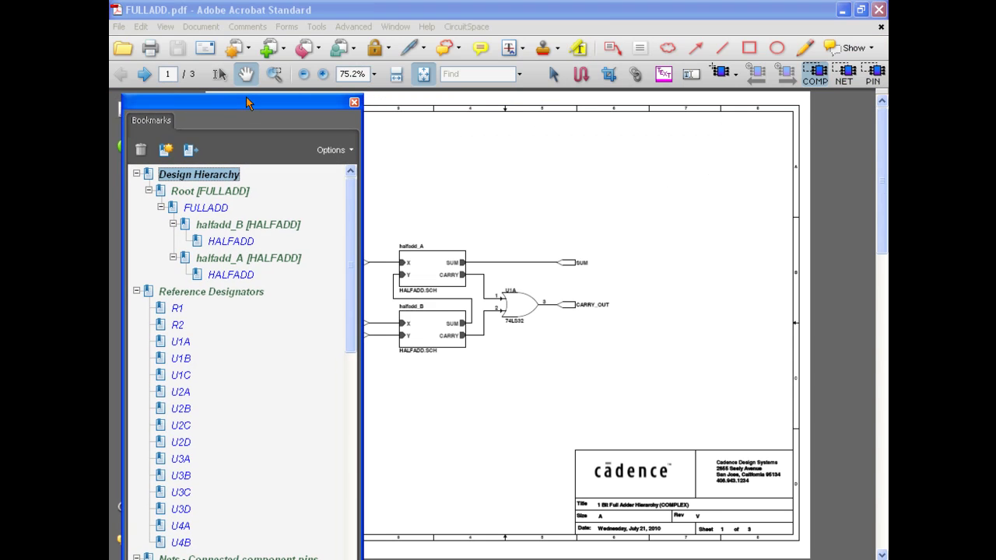
{"action": "mouse_move", "coordinate": [246, 102]}
{"action": "left_mouse_down"}
{"action": "mouse_move", "coordinate": [252, 196]}
{"action": "mouse_move", "coordinate": [240, 155]}
{"action": "mouse_move", "coordinate": [254, 92]}
{"action": "left_mouse_up"}
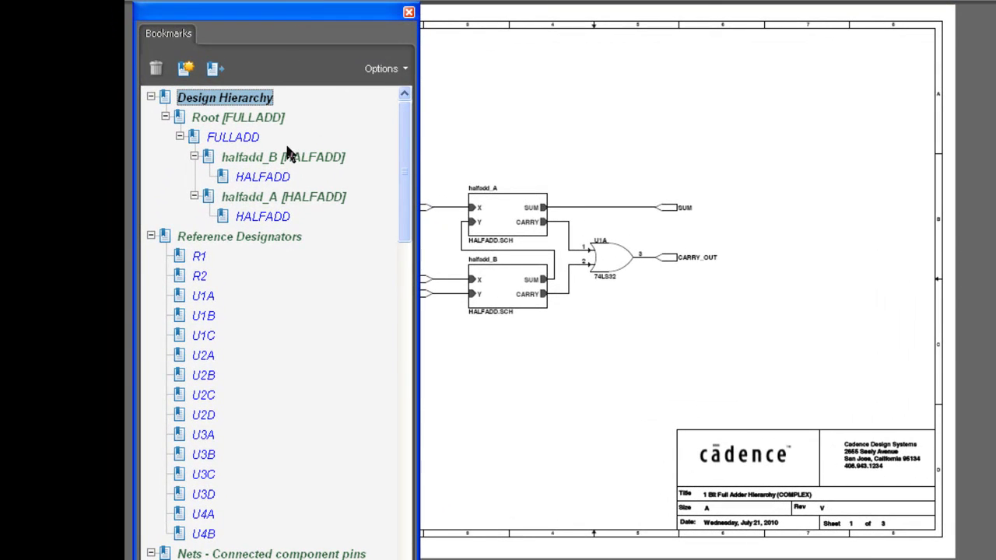
{"action": "left_click", "coordinate": [239, 138]}
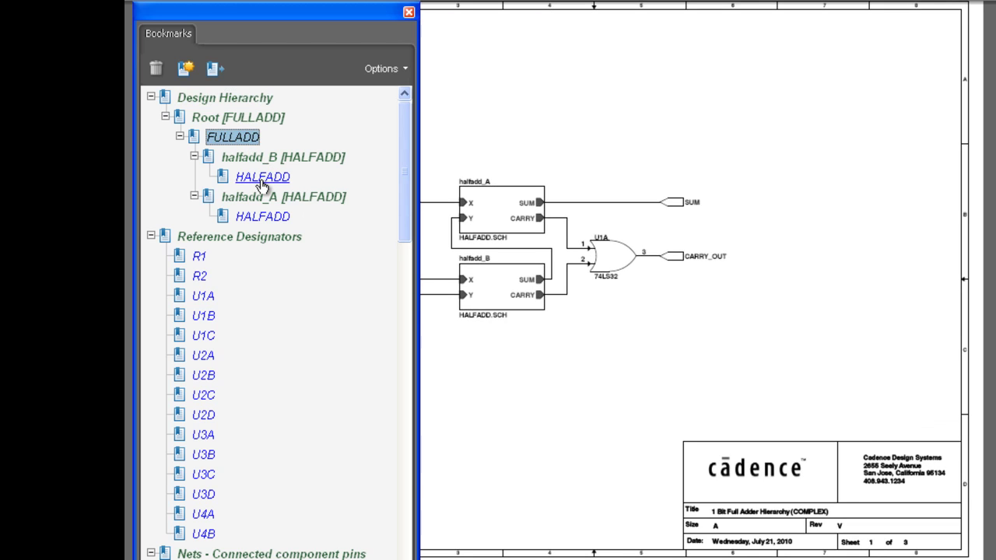
{"action": "left_click", "coordinate": [262, 176]}
{"action": "left_click", "coordinate": [263, 217]}
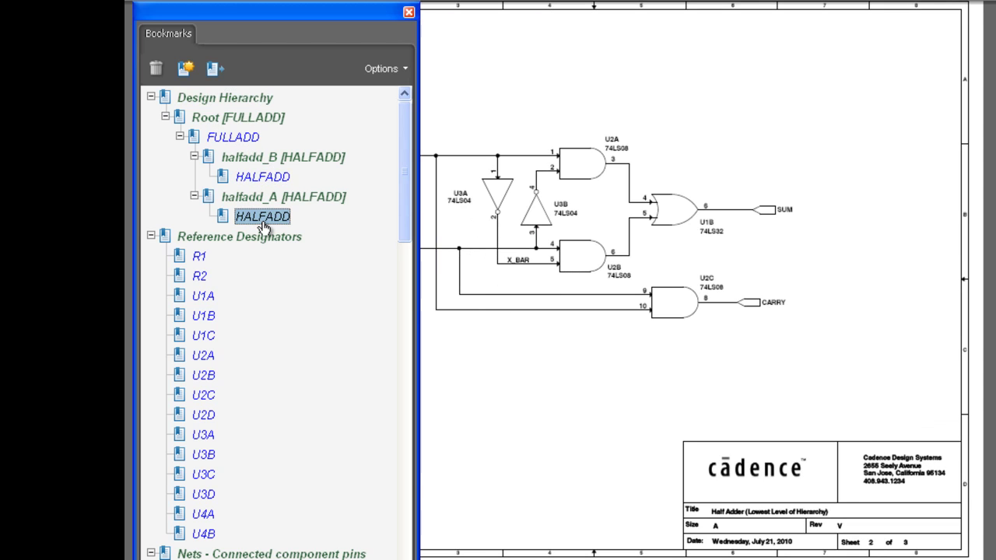
Step: Jump to parts R1, R2, U3D and U2D using the Reference Designators bookmarks
{"action": "scroll", "coordinate": [350, 180], "scroll_direction": "down", "scroll_amount": 5}
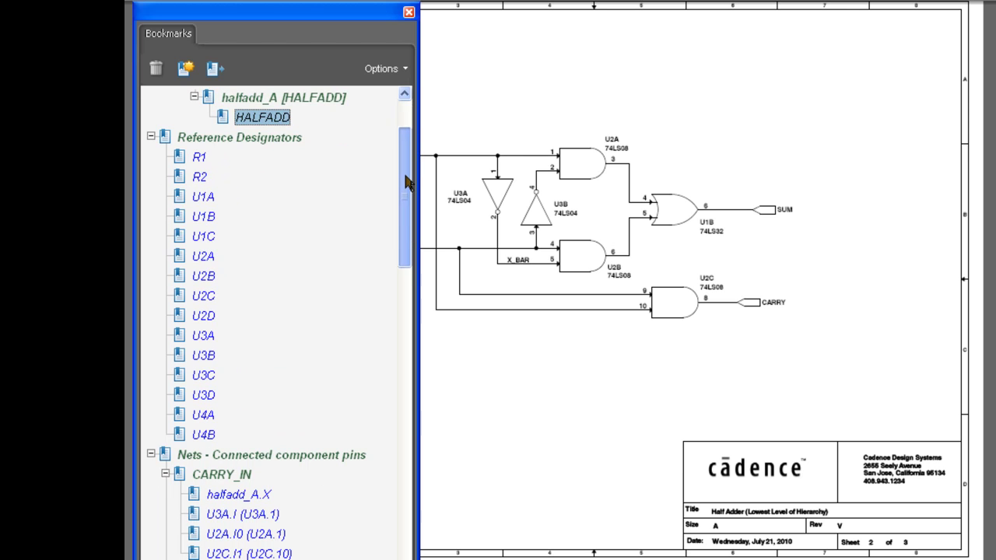
{"action": "left_click", "coordinate": [199, 158]}
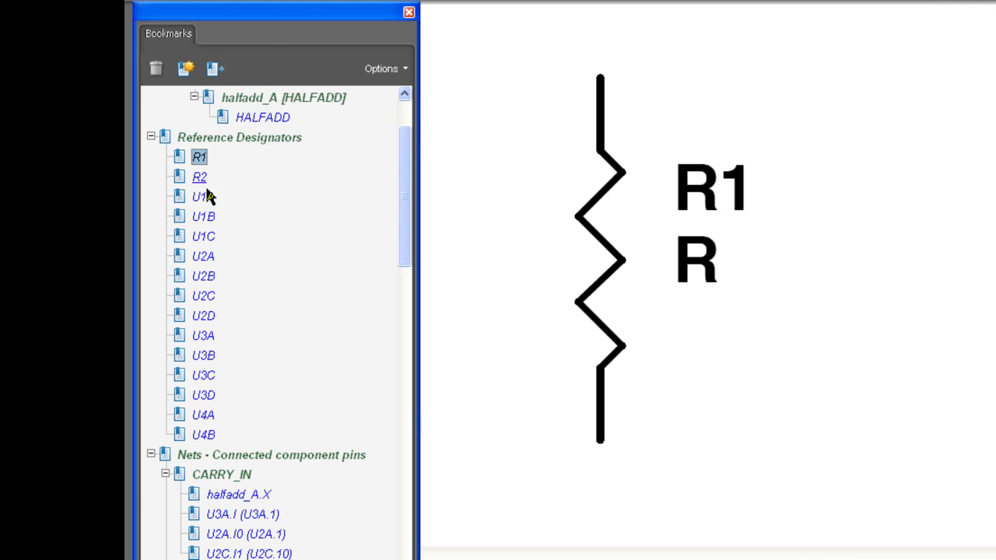
{"action": "left_click", "coordinate": [200, 178]}
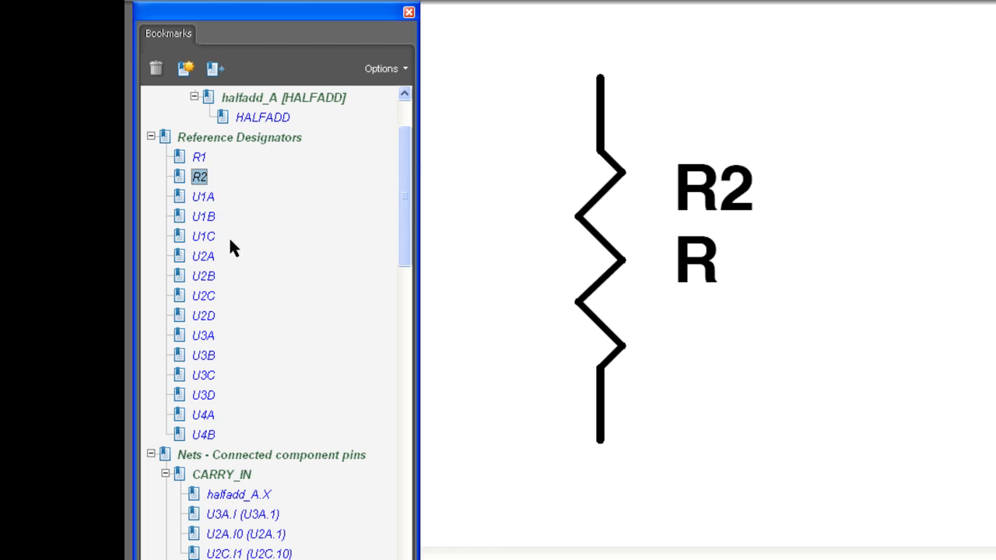
{"action": "left_click", "coordinate": [204, 397]}
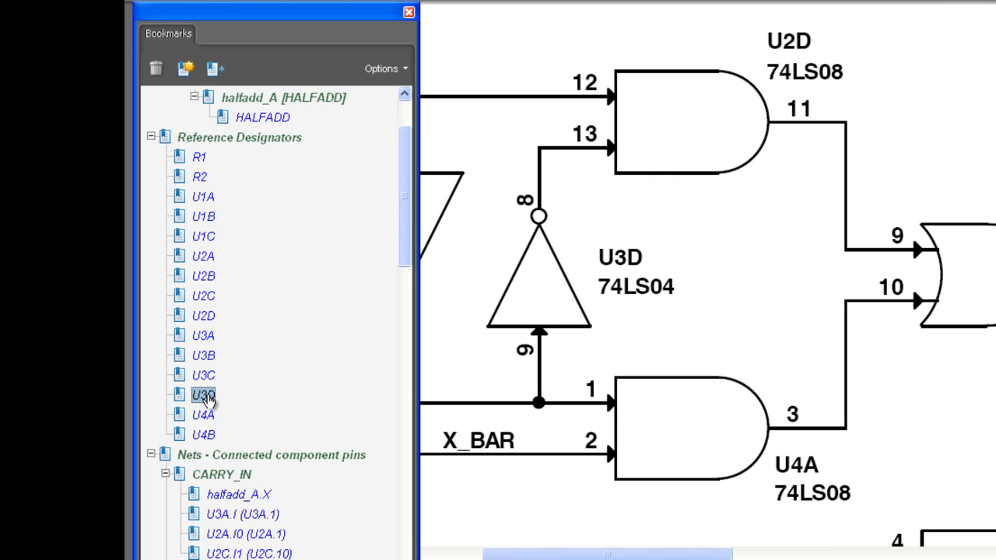
{"action": "left_click", "coordinate": [204, 315]}
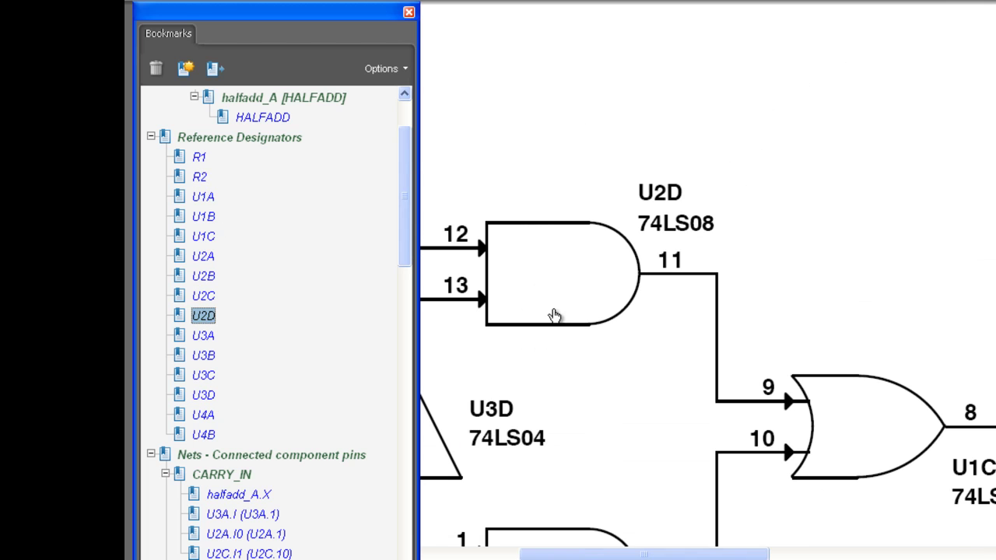
{"action": "left_click_drag", "start_coordinate": [405, 237], "coordinate": [396, 296]}
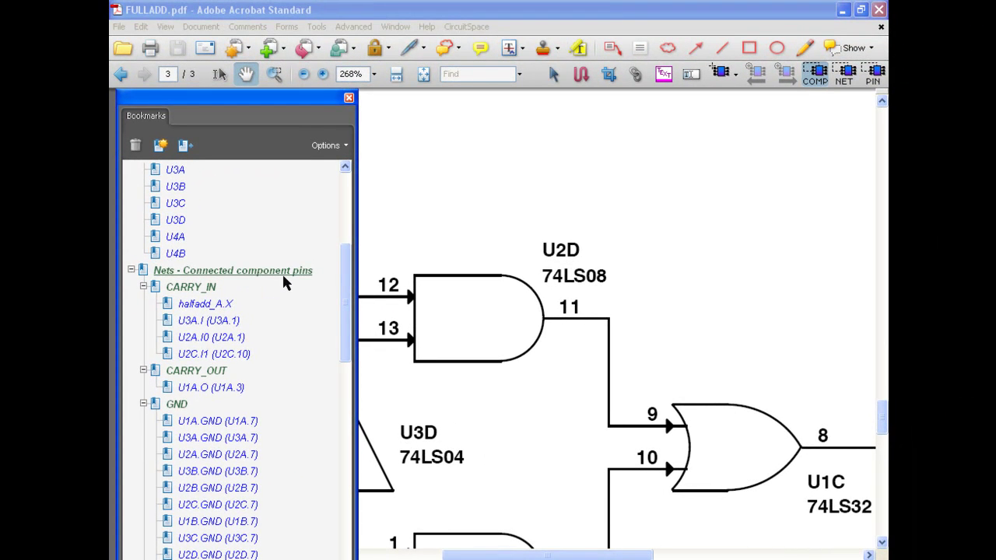
Step: Follow the CARRY_IN net bookmark to halfadd_A.X and pan to show the input ports
{"action": "scroll", "coordinate": [249, 283], "scroll_direction": "down", "scroll_amount": 1}
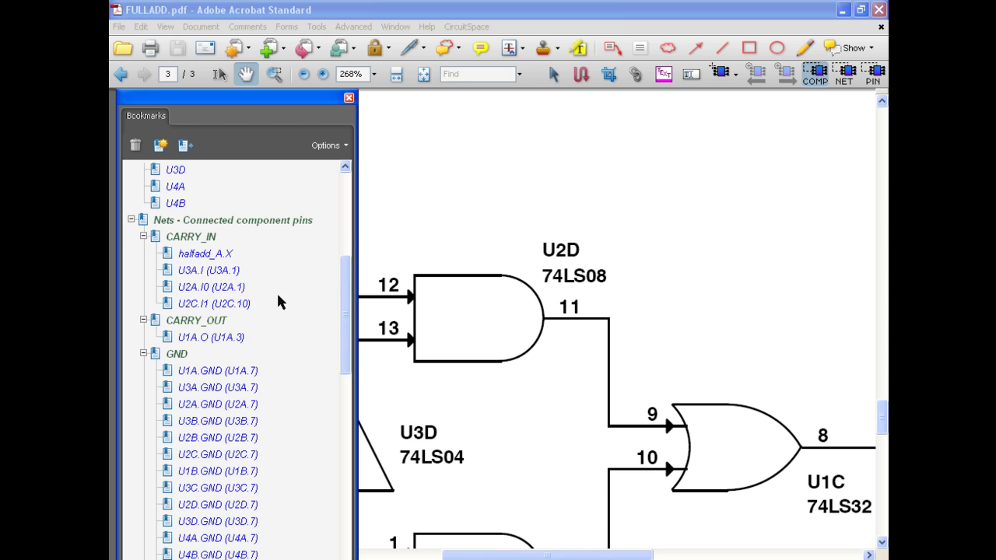
{"action": "left_click", "coordinate": [206, 255]}
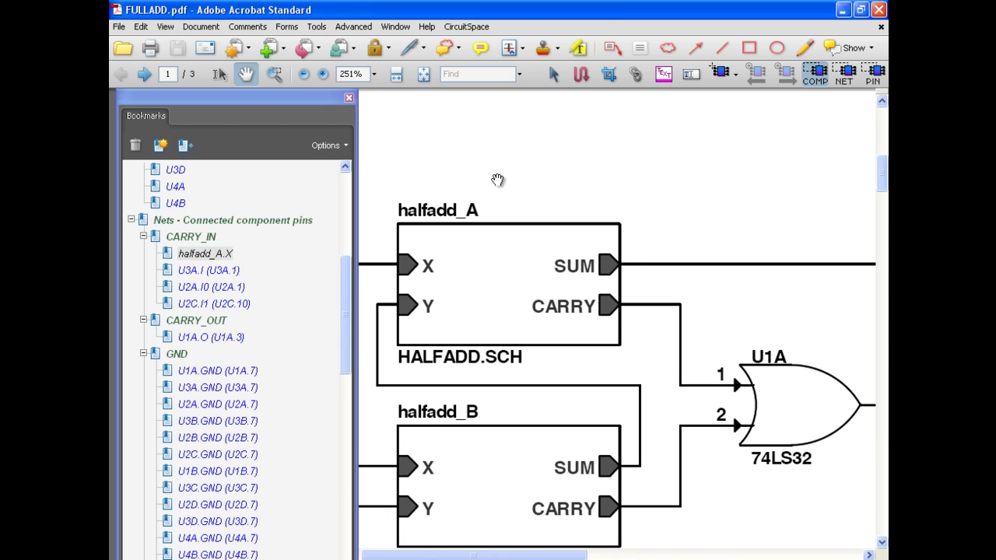
{"action": "left_click_drag", "start_coordinate": [436, 166], "coordinate": [691, 167]}
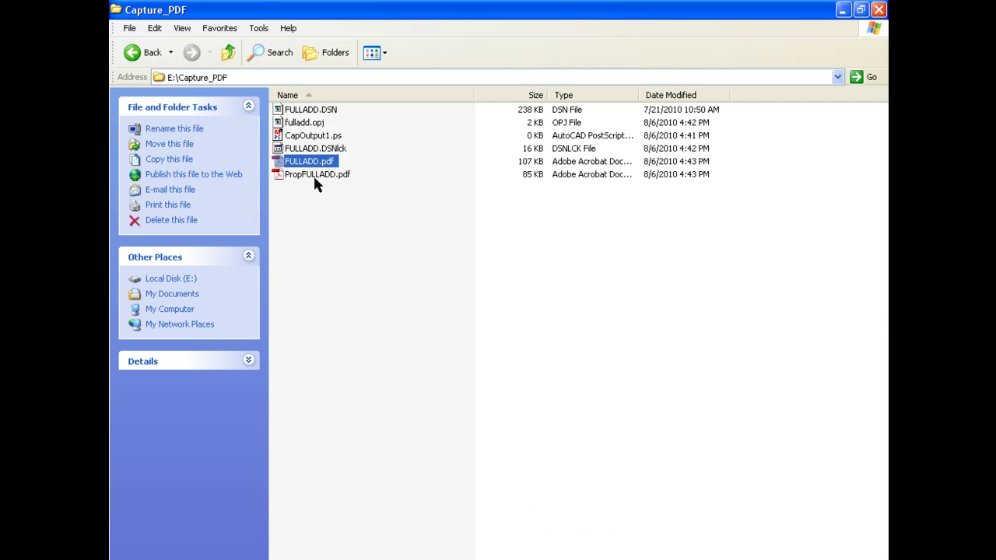
Step: Open PropFULLADD.pdf from the E:\Capture_PDF folder
{"action": "double_click", "coordinate": [316, 175]}
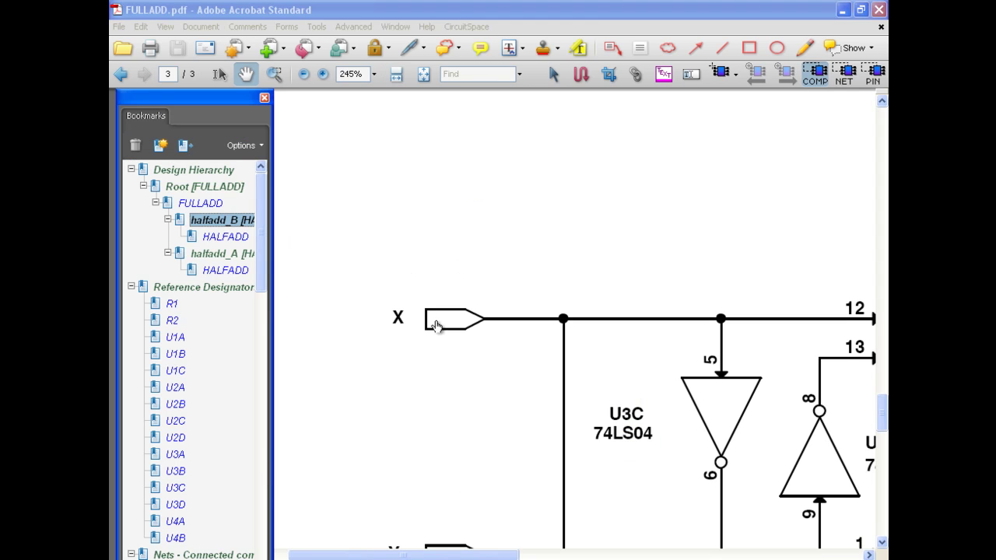
Step: Cross-probe port X to its PropFULLADD.pdf property table, then return via the blue X link
{"action": "left_click", "coordinate": [437, 326]}
{"action": "right_click", "coordinate": [437, 323]}
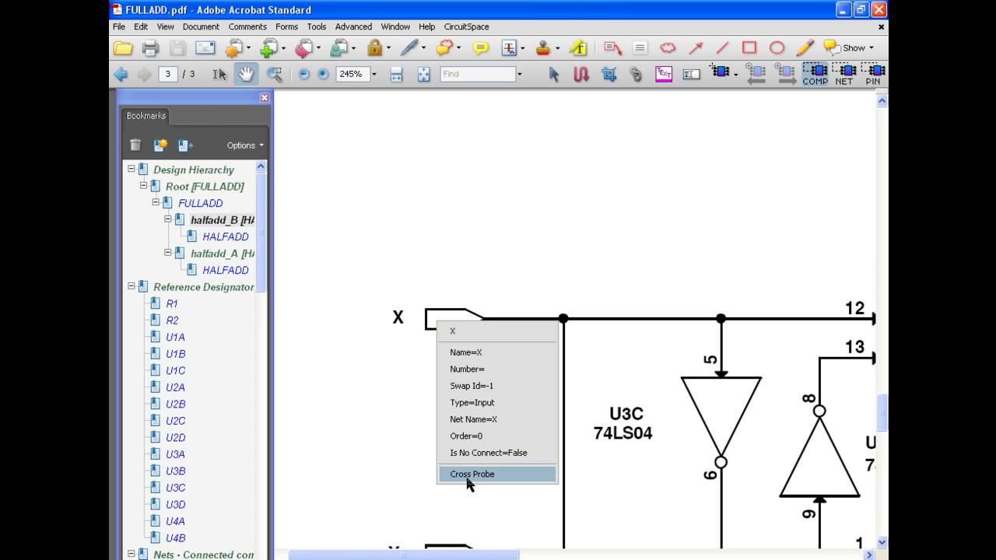
{"action": "left_click", "coordinate": [469, 475]}
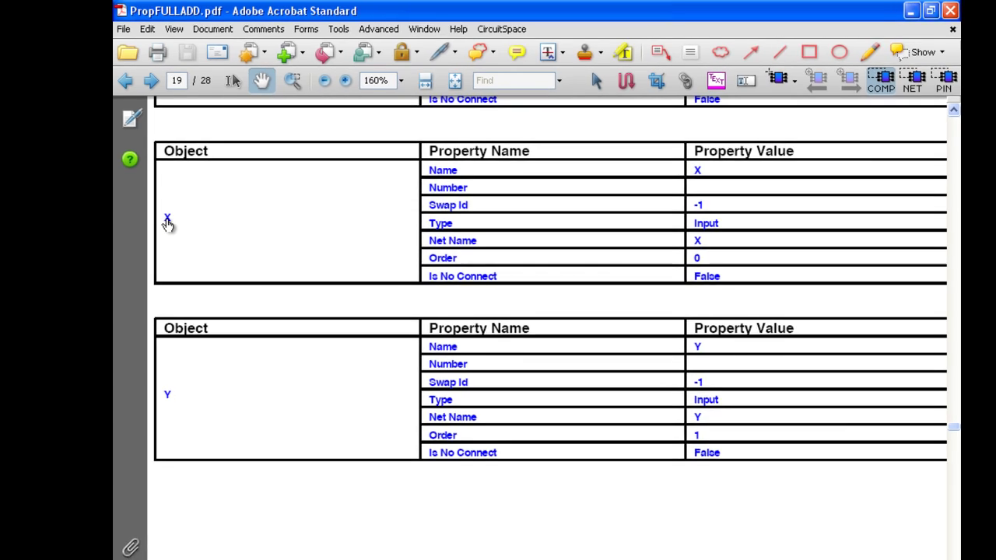
{"action": "left_click", "coordinate": [166, 221]}
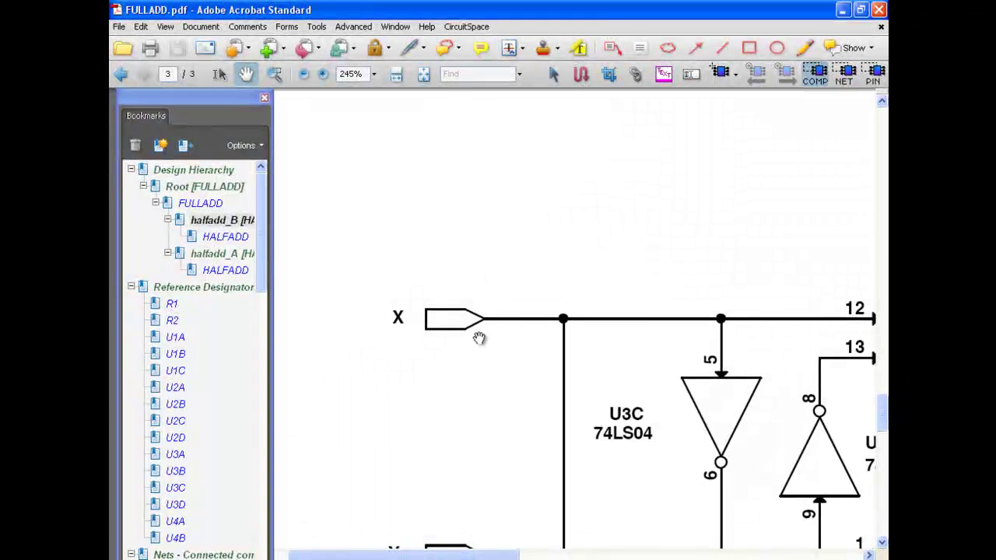
{"action": "scroll", "coordinate": [438, 404], "scroll_direction": "down", "scroll_amount": 5}
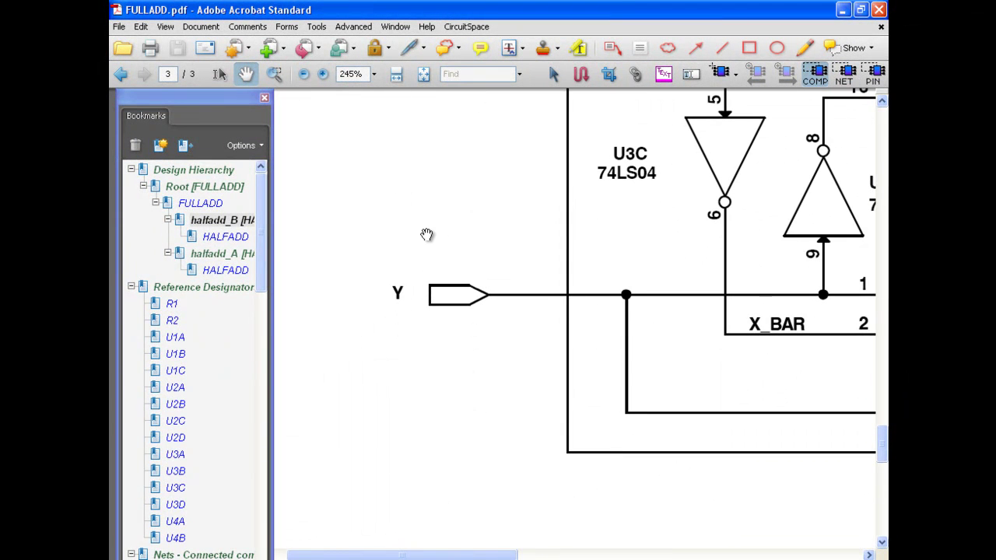